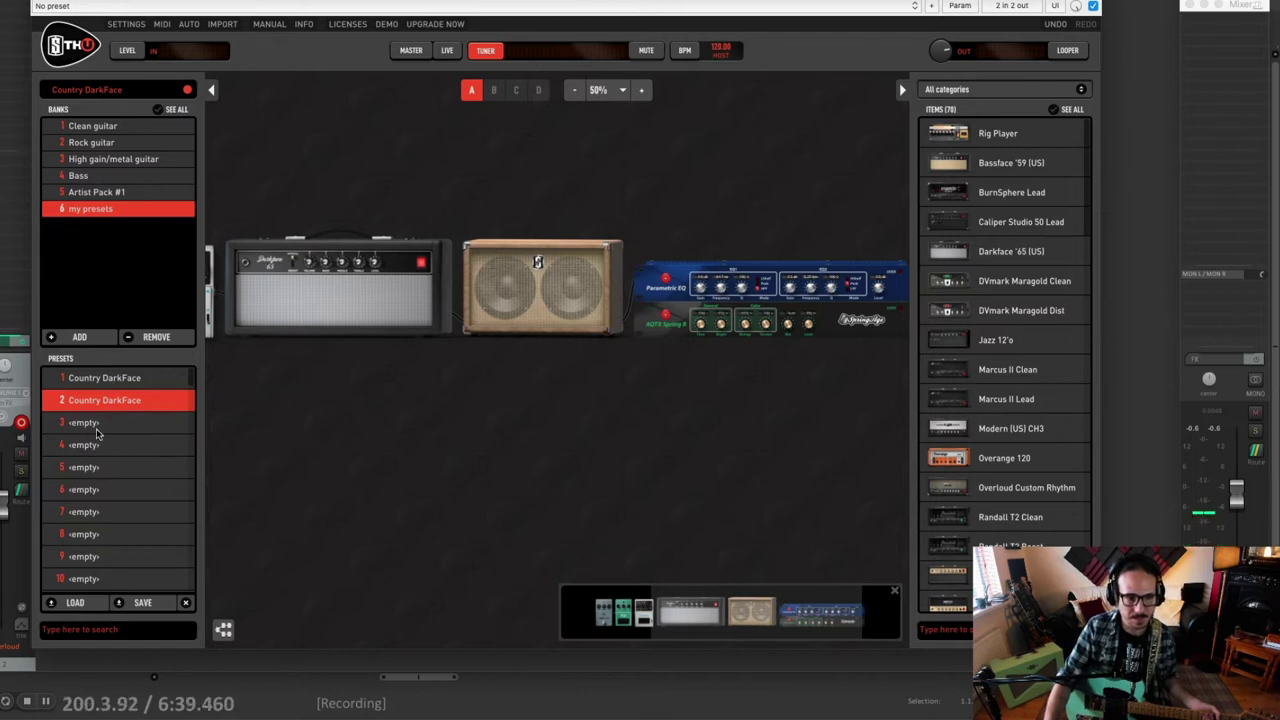
click(96, 426)
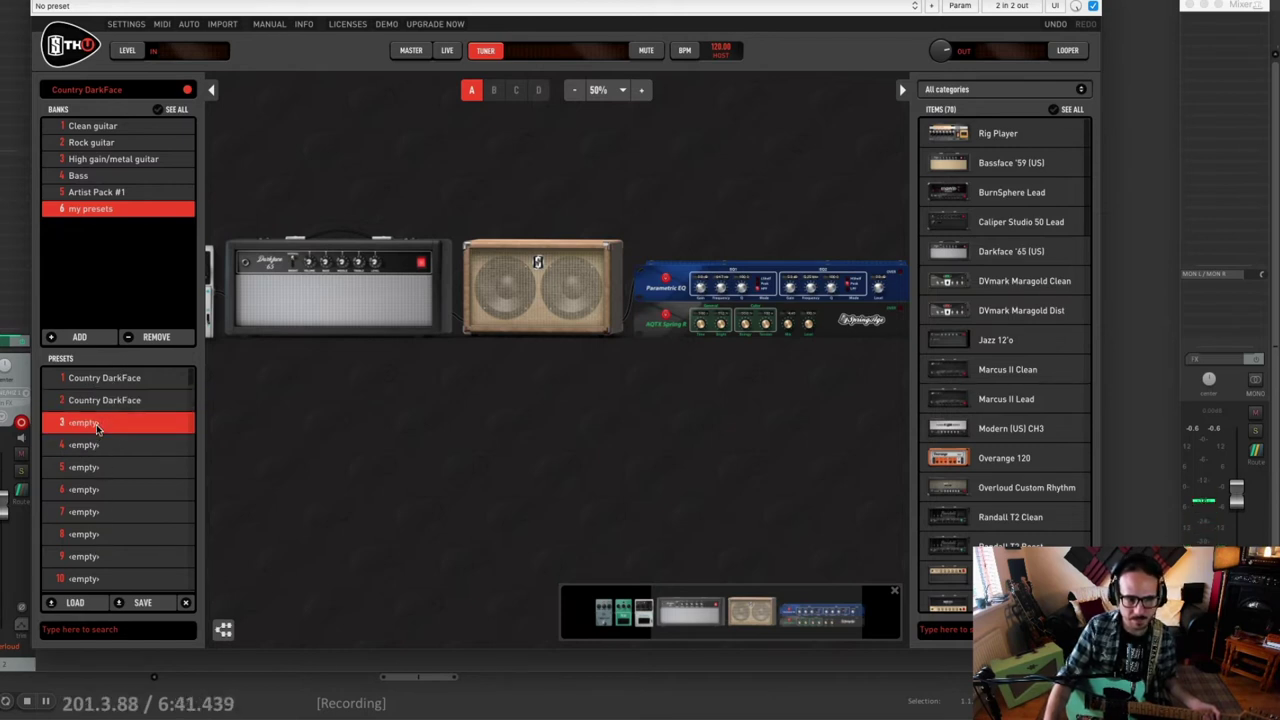
right_click(90, 425)
click(132, 404)
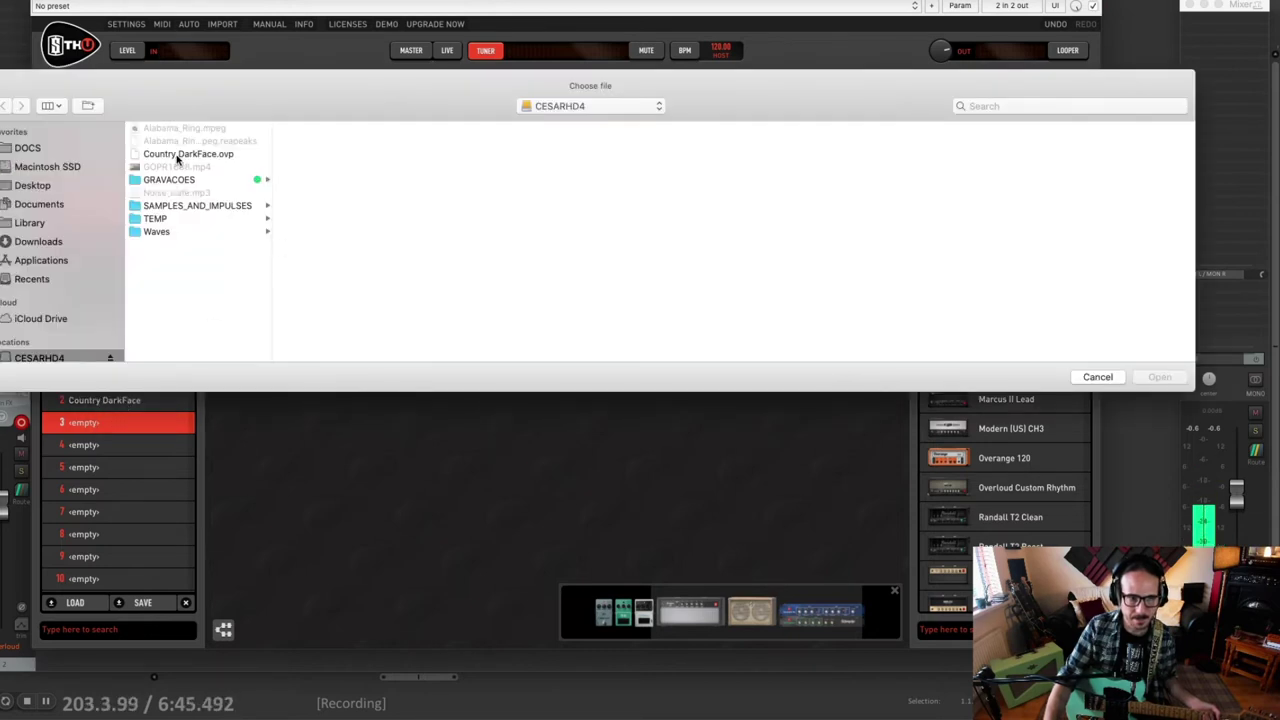
click(178, 156)
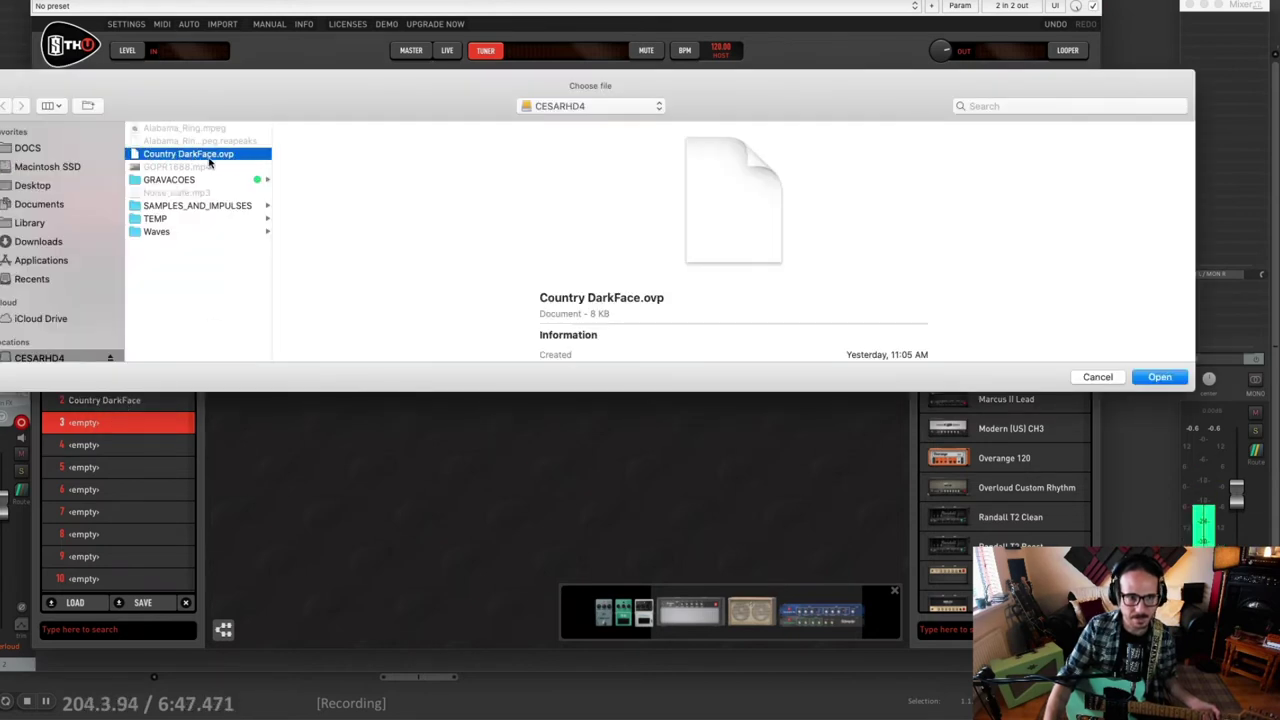
click(1105, 379)
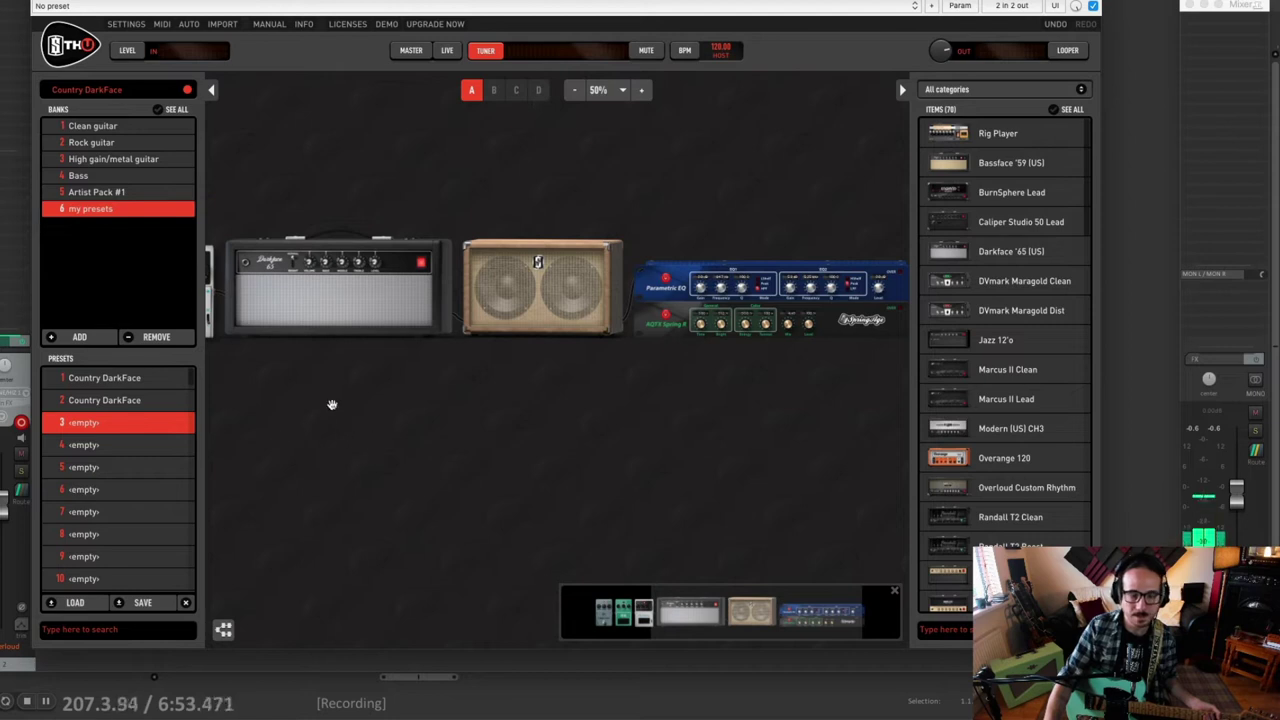
Step: Load the Country DarkFace preset from slot 2, zoom the rig to 75% and hide the presets panel
click(140, 402)
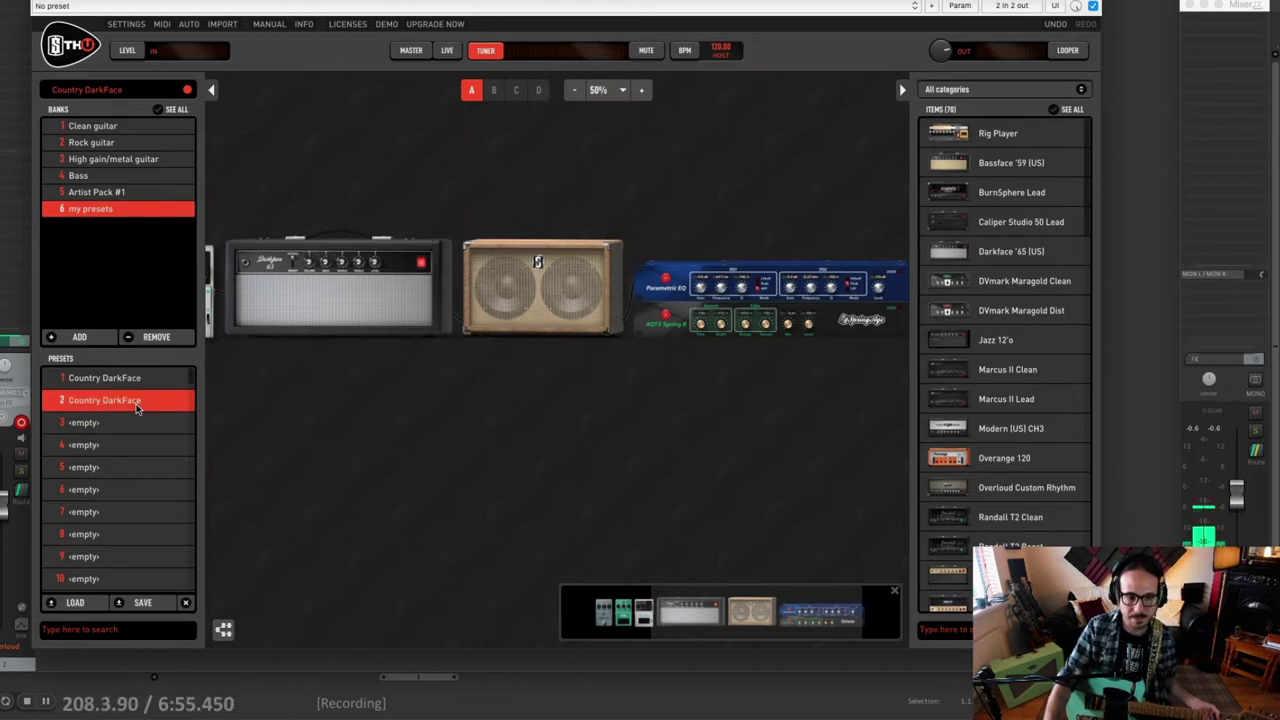
click(621, 90)
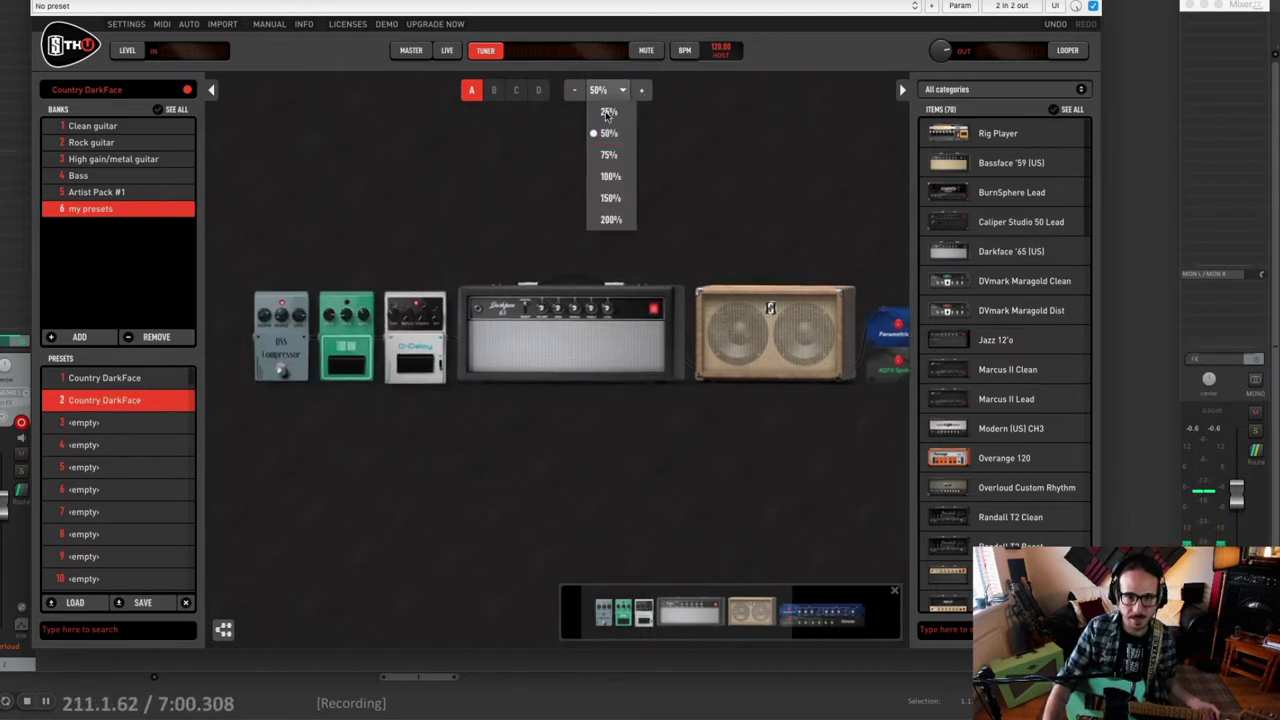
click(609, 160)
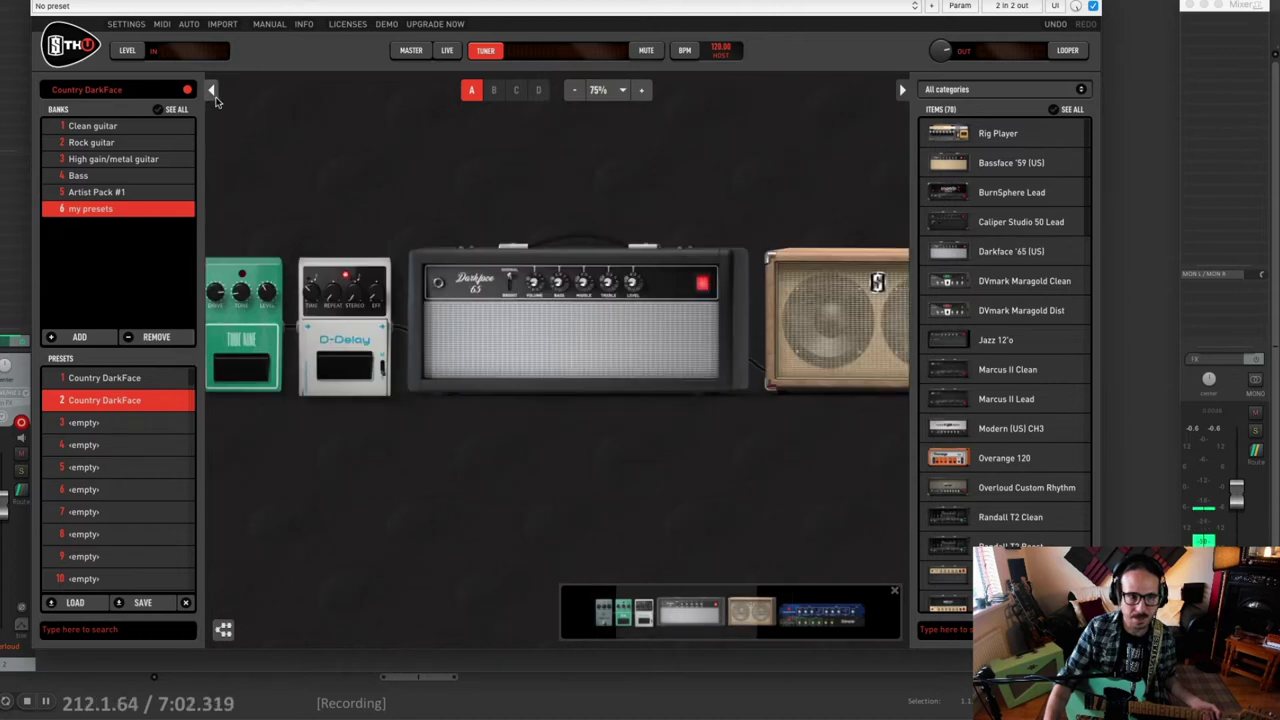
click(213, 93)
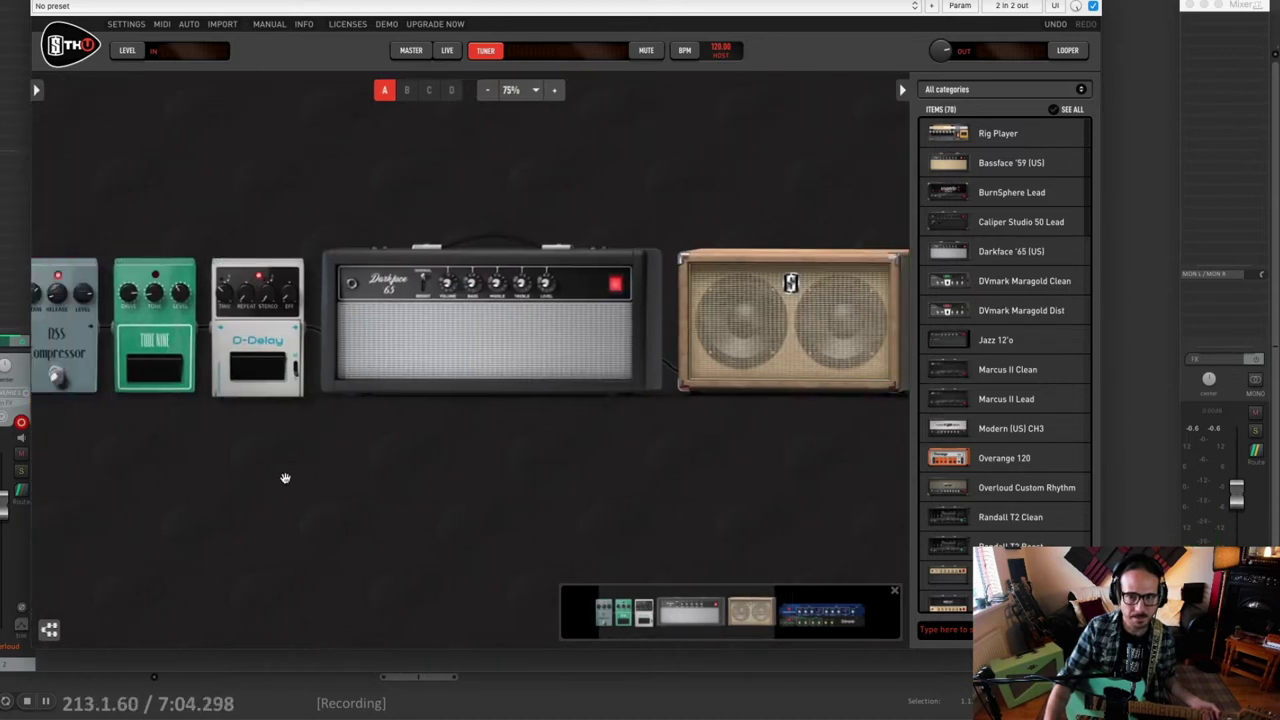
Step: Pan across the rig from the pedals to the cabinet, EQ and spring reverb
drag(286, 477, 429, 478)
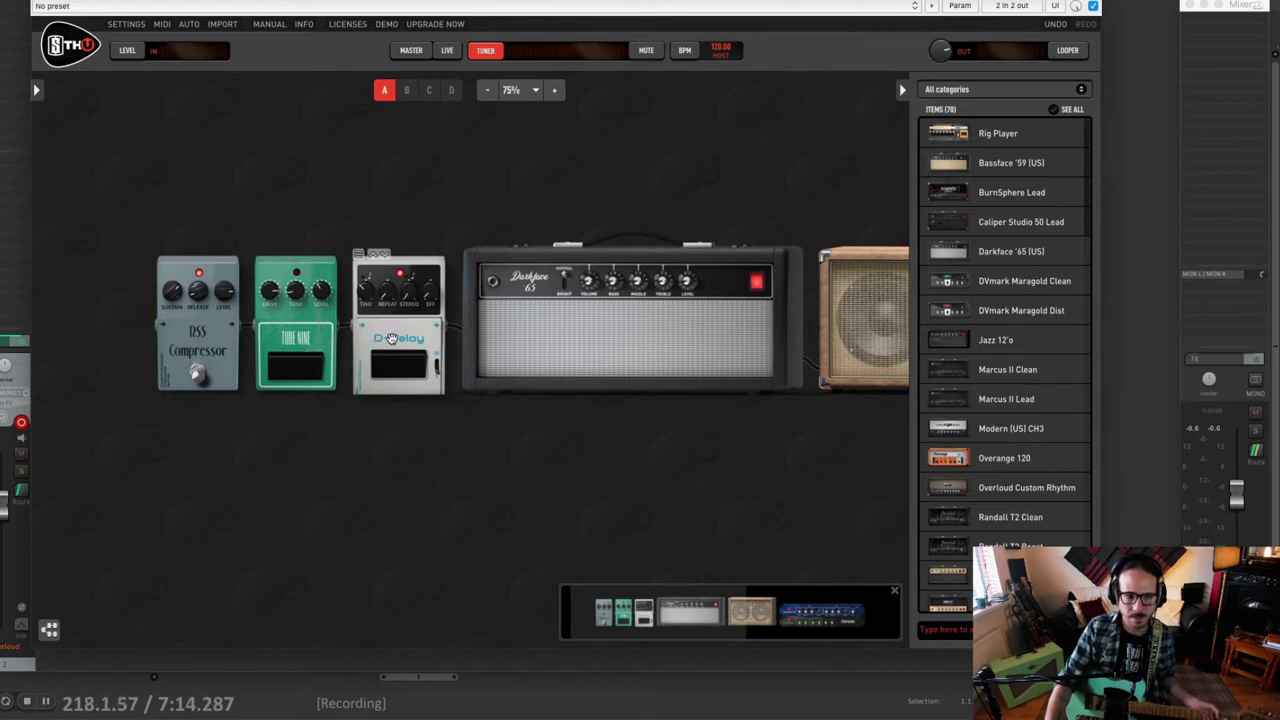
drag(497, 434, 311, 417)
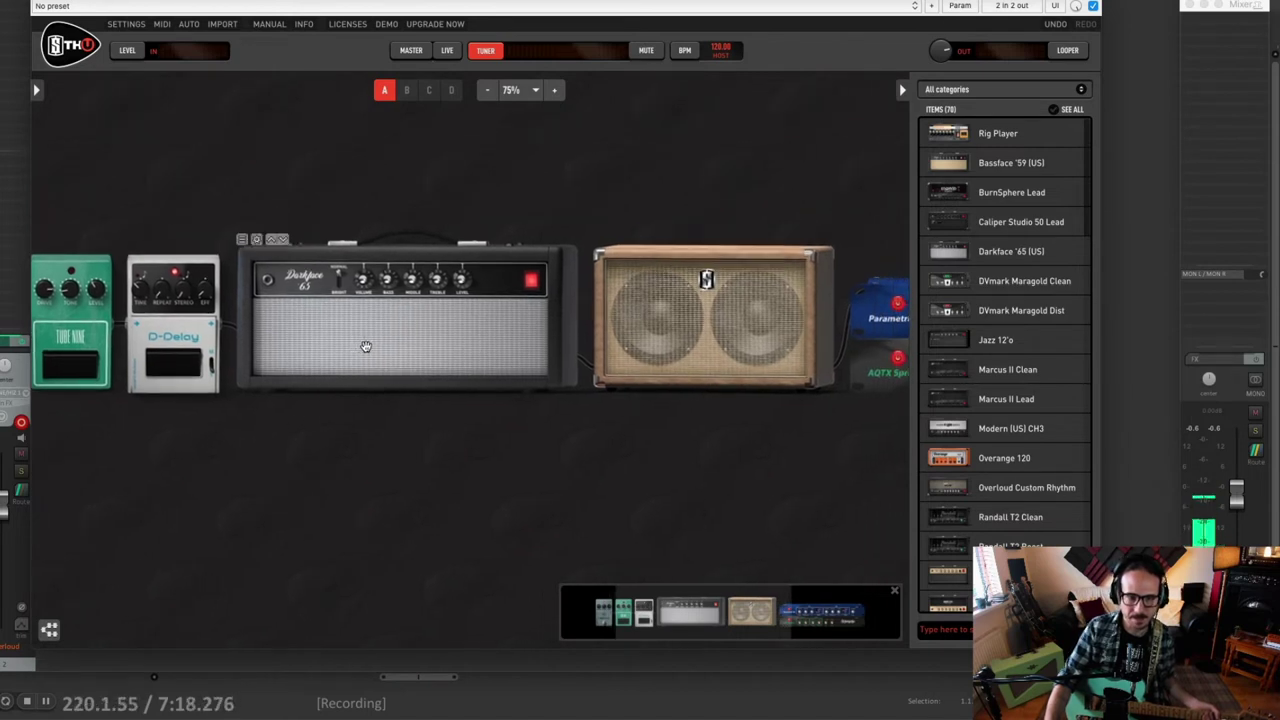
drag(486, 434, 400, 434)
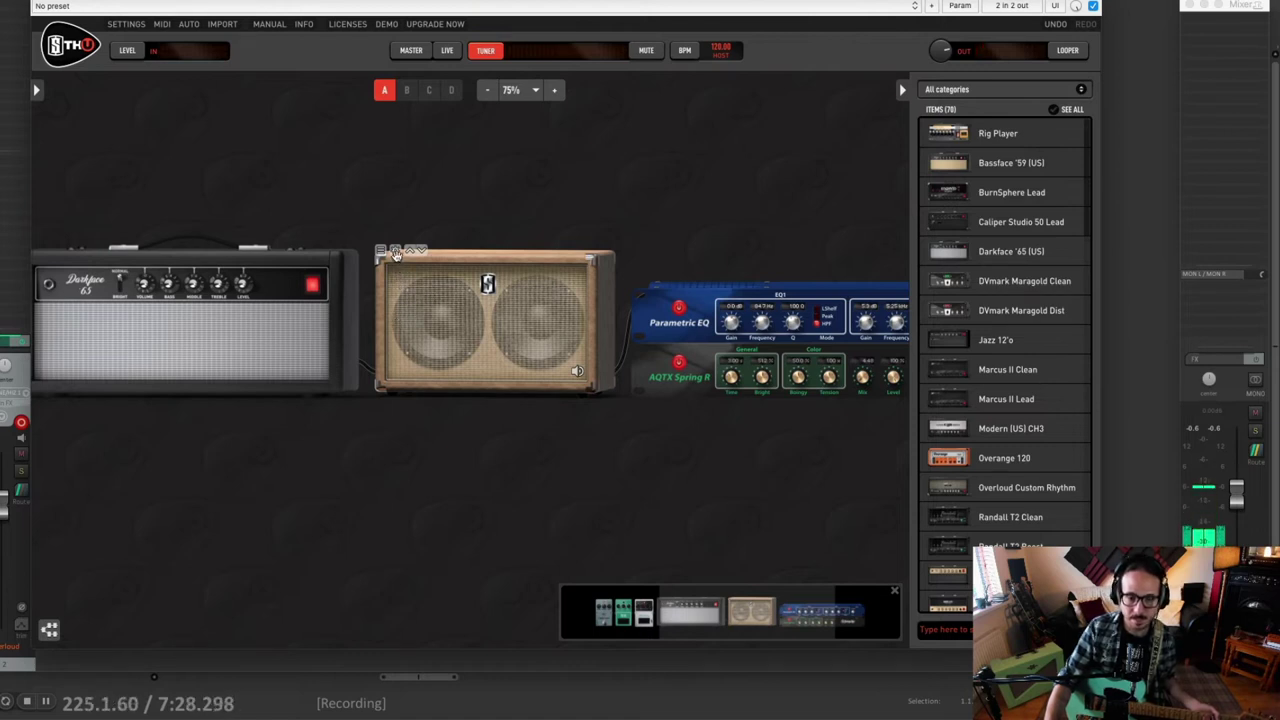
click(396, 252)
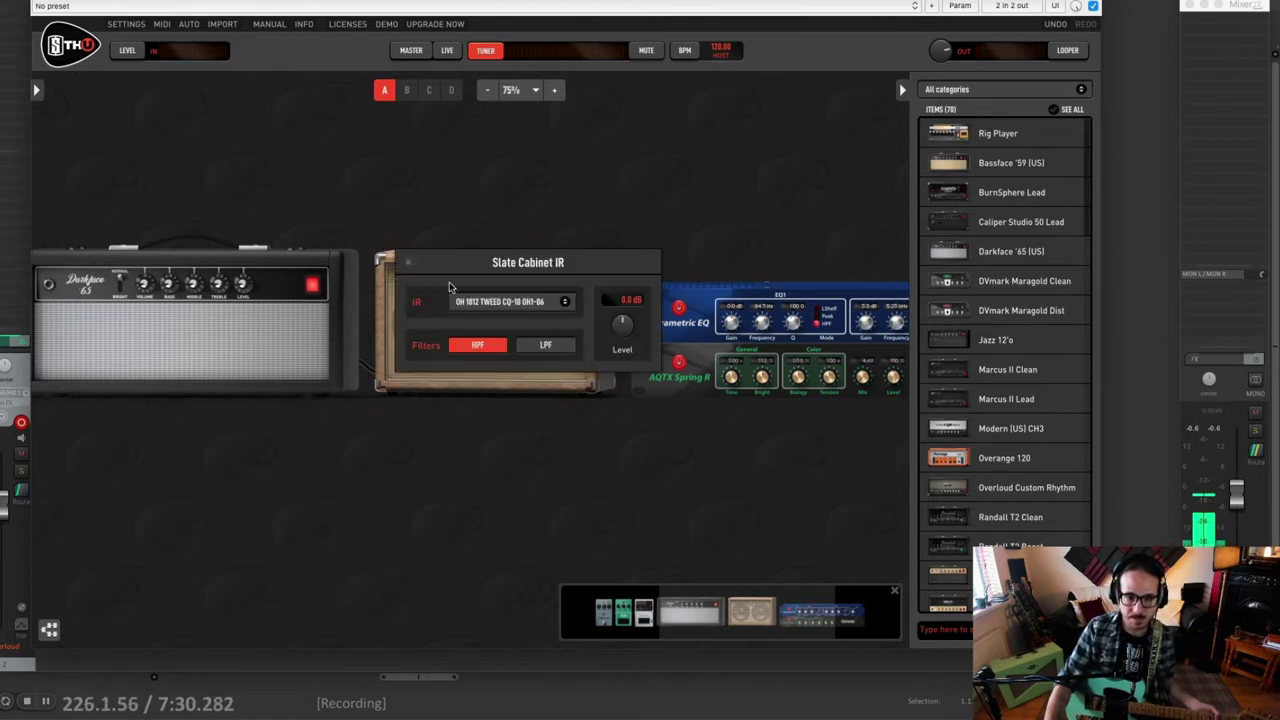
click(490, 301)
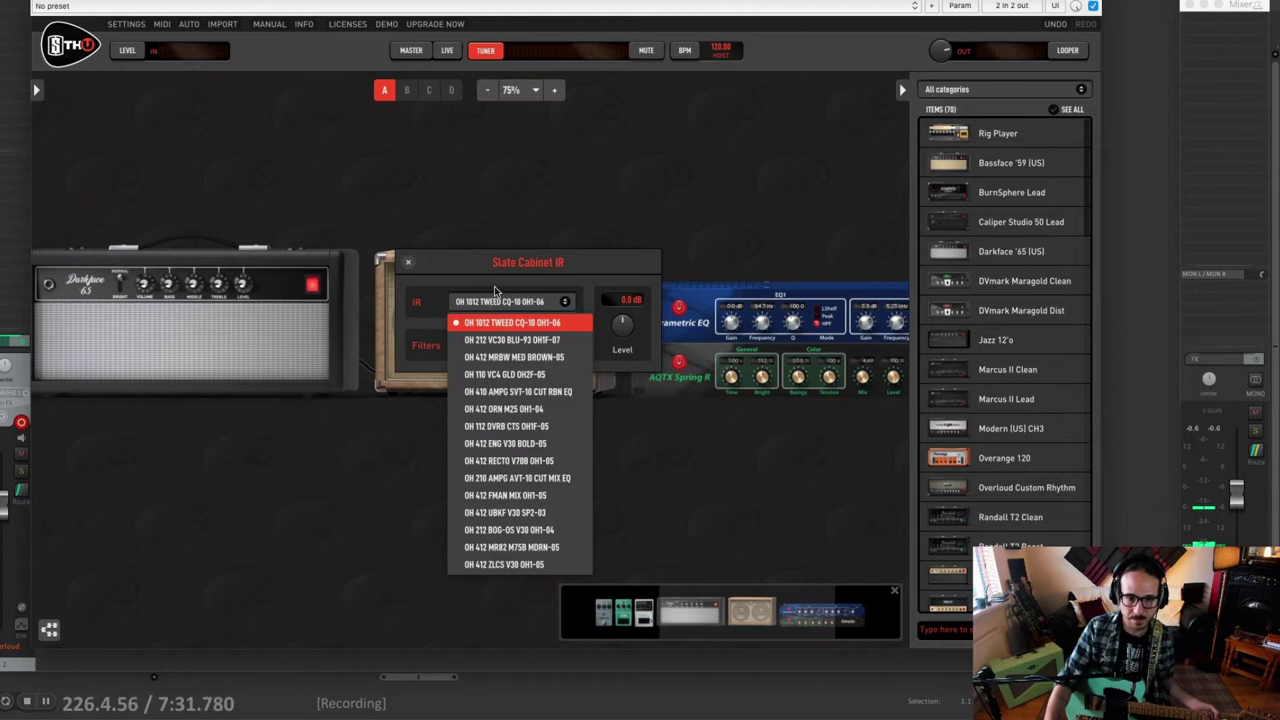
click(409, 265)
click(409, 265)
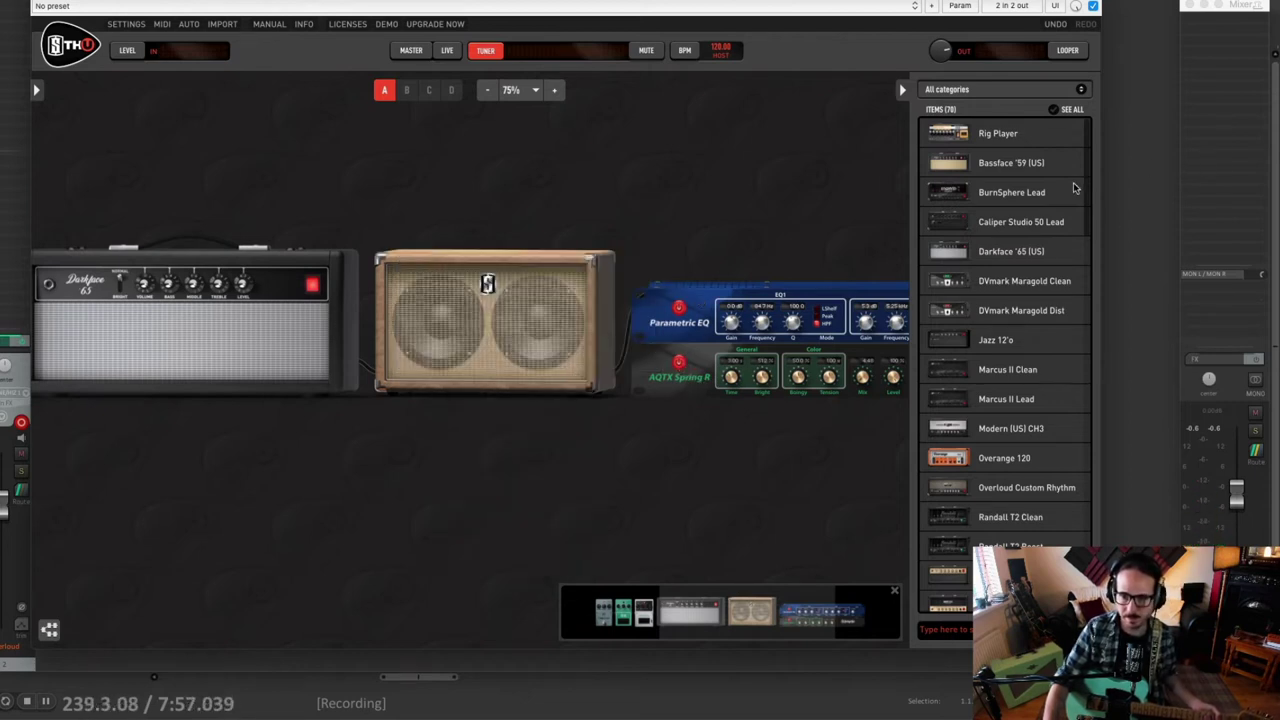
scroll(1090, 166, down, 6)
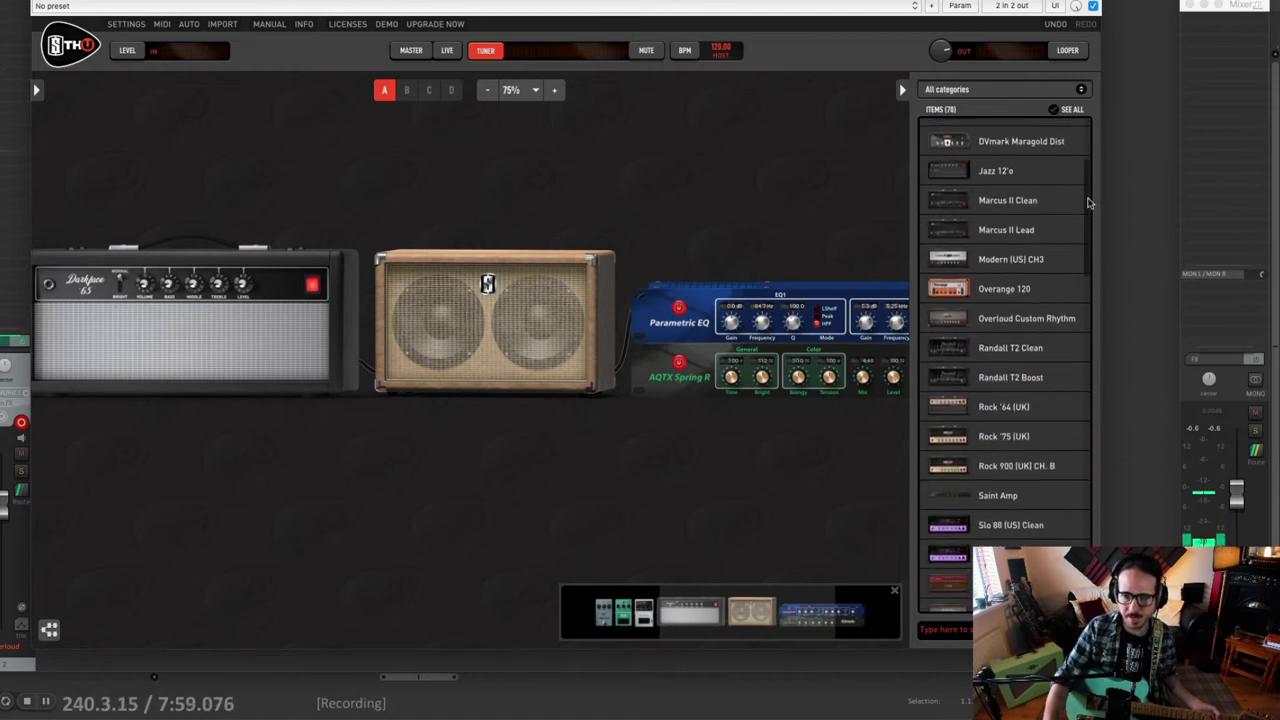
scroll(1090, 160, up, 6)
scroll(1090, 178, down, 3)
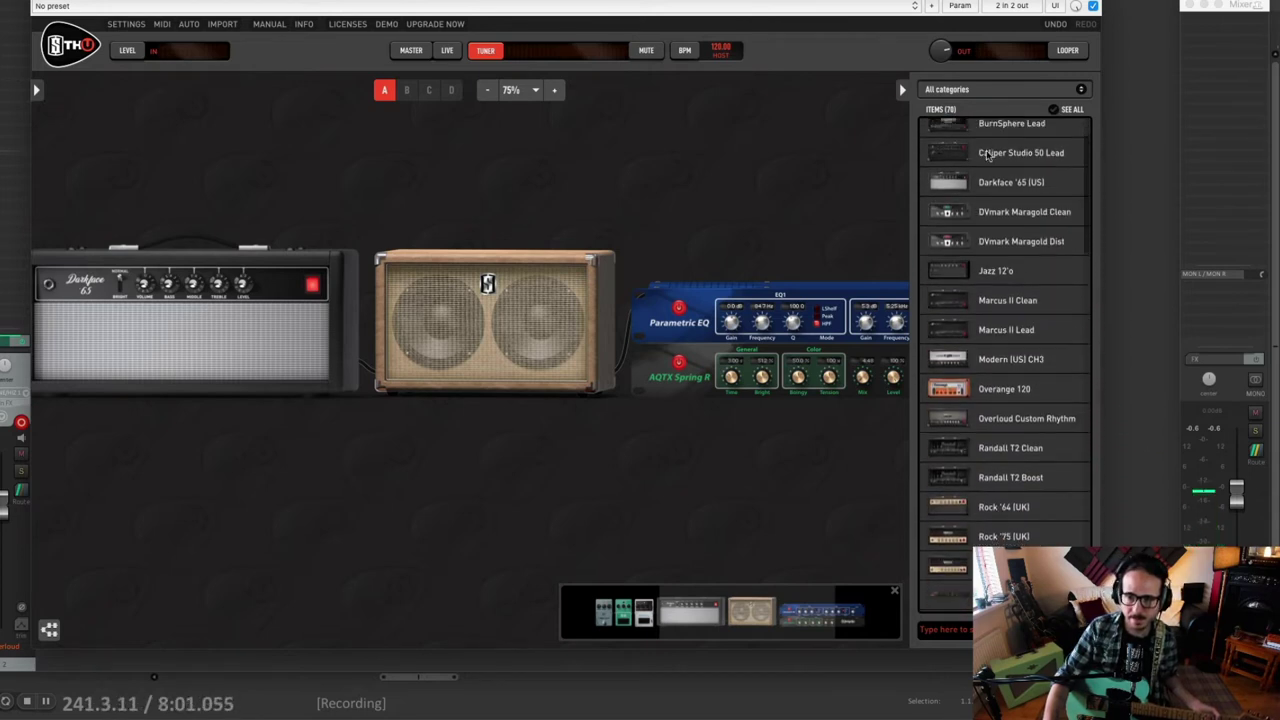
scroll(1087, 165, down, 10)
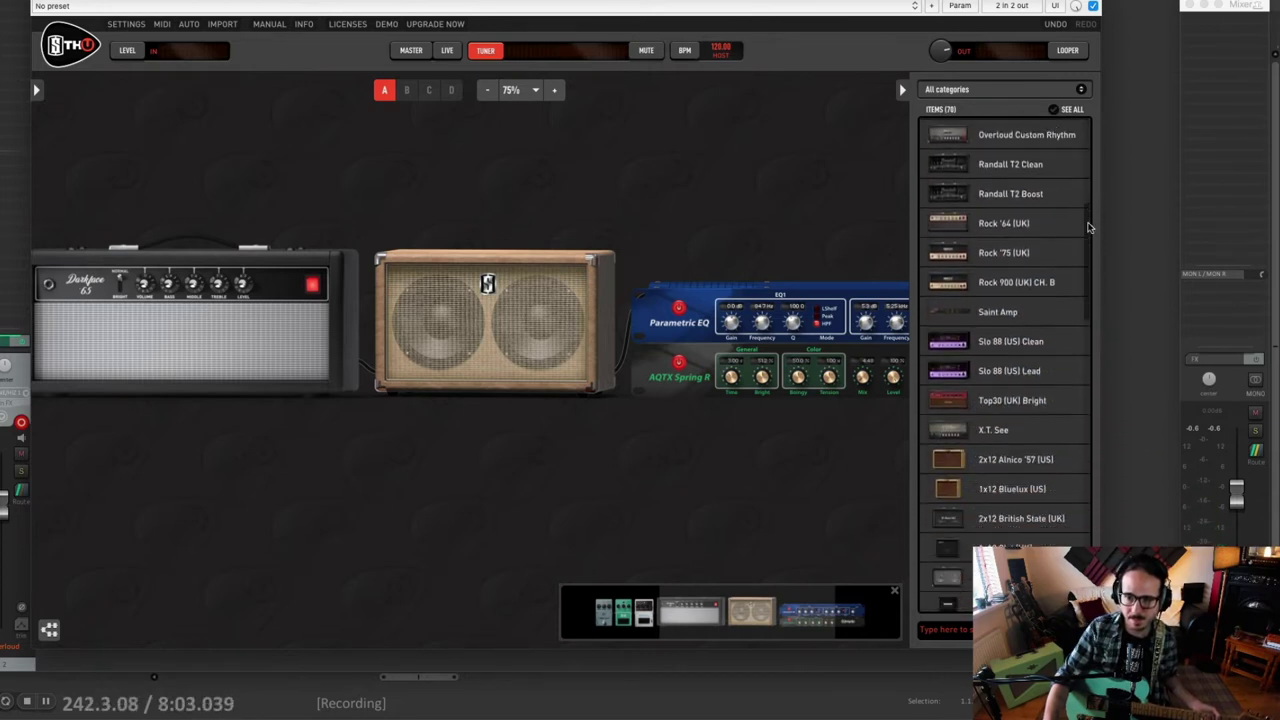
scroll(1090, 270, down, 4)
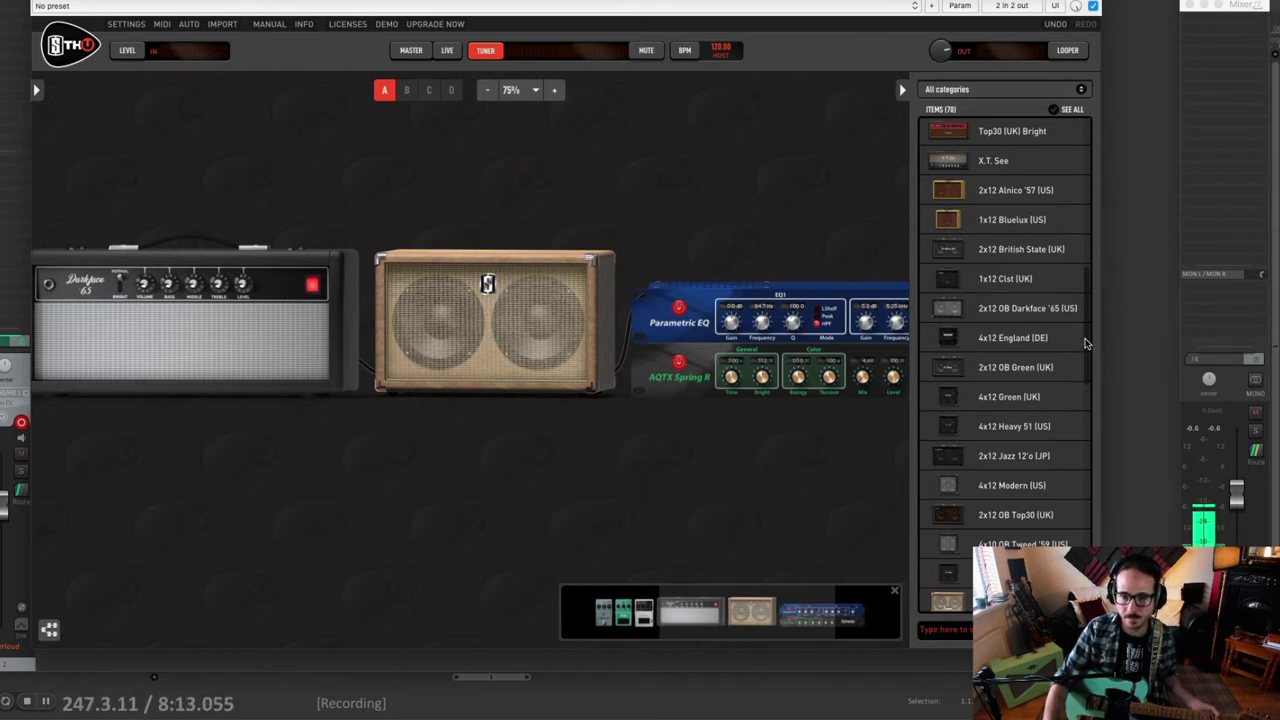
scroll(1086, 344, down, 4)
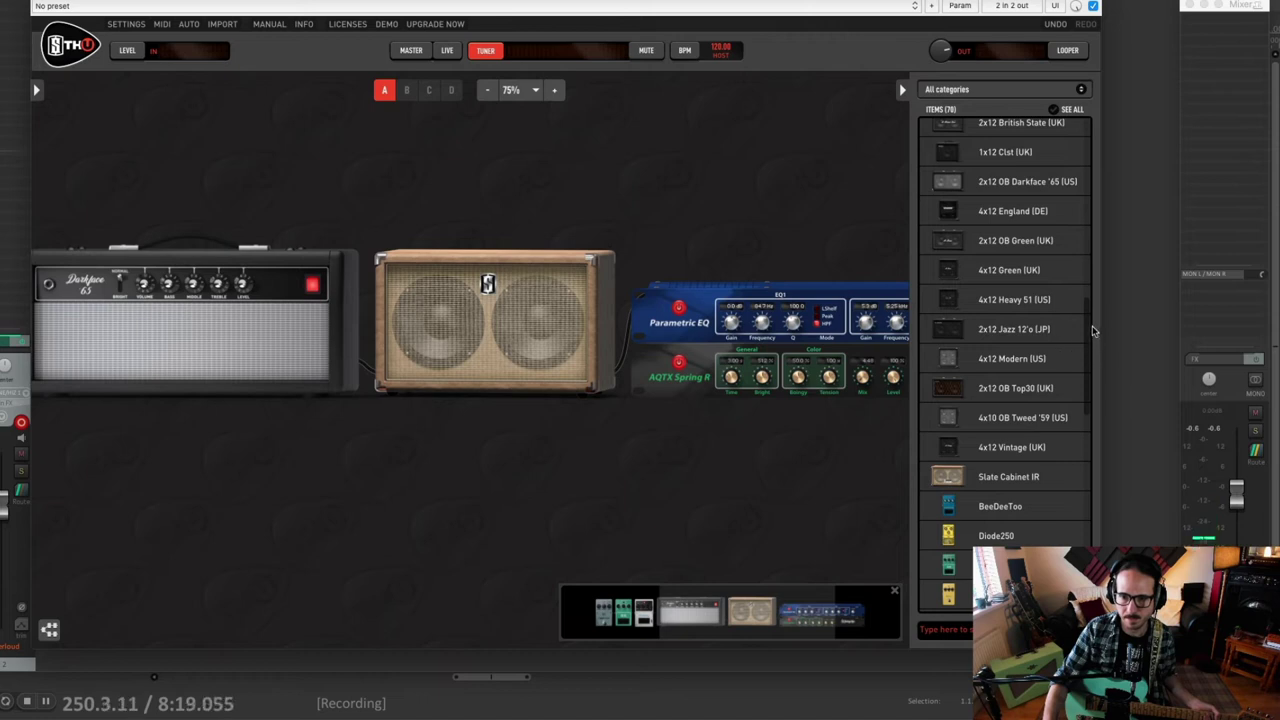
scroll(1089, 331, down, 5)
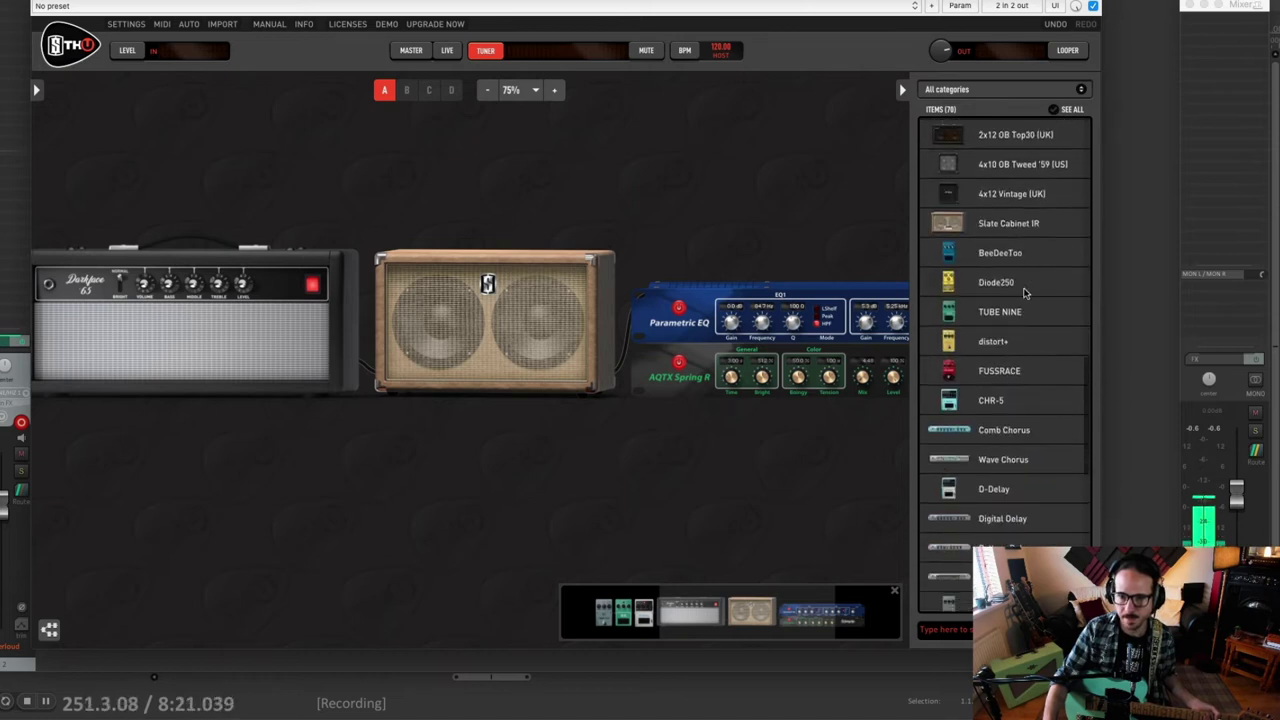
Step: Open the Darkface amp's Amp Tweaks showing the 12AX7 pre-amp tube and 6L6 power tubes
drag(1088, 390, 1079, 90)
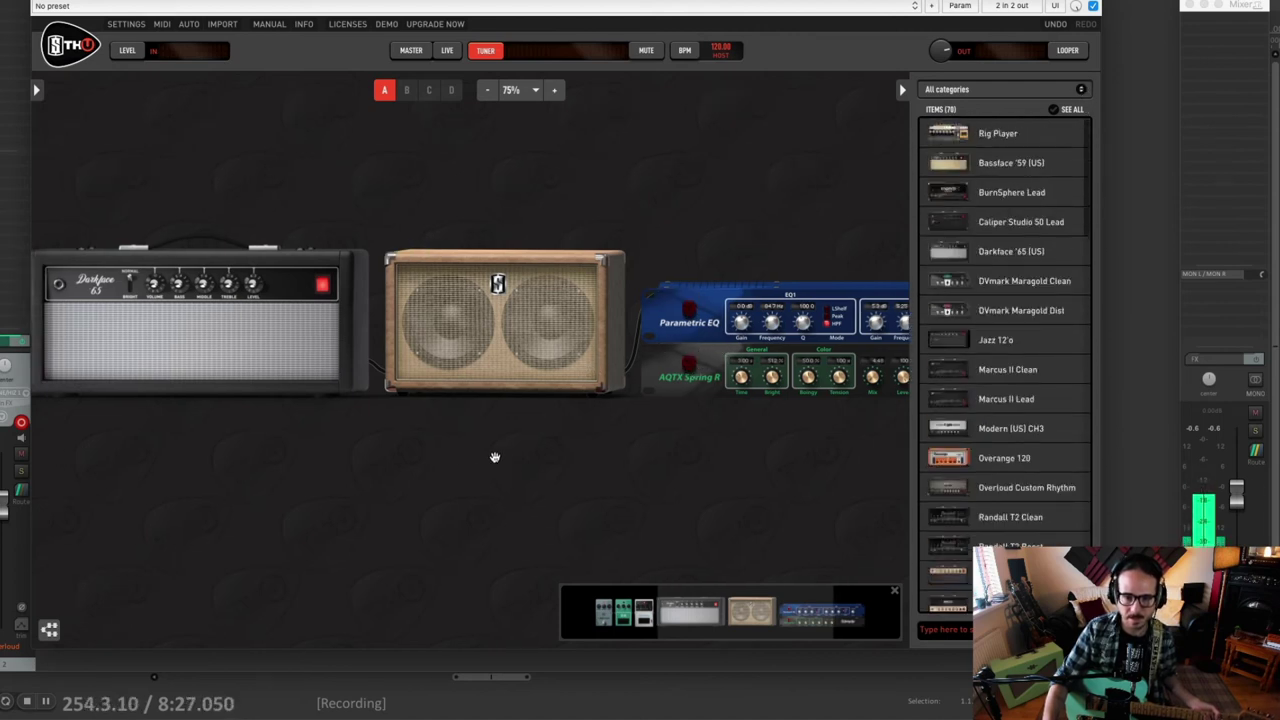
drag(494, 457, 797, 457)
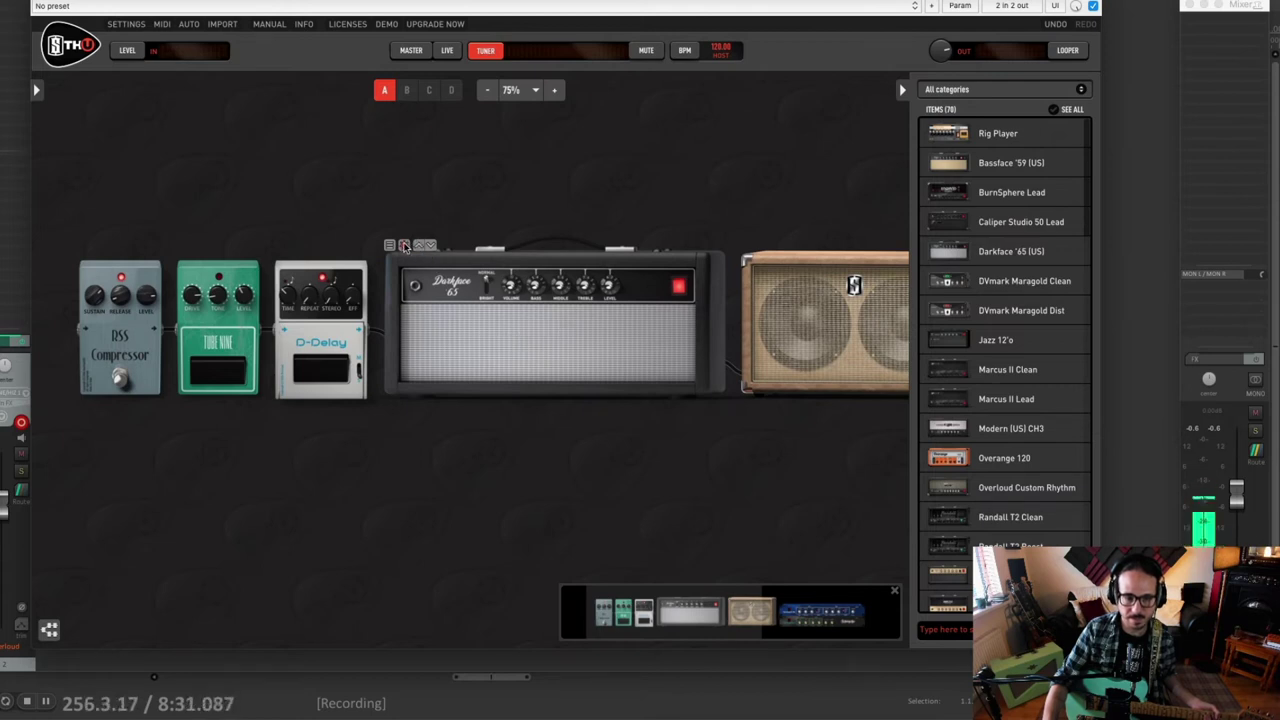
click(404, 245)
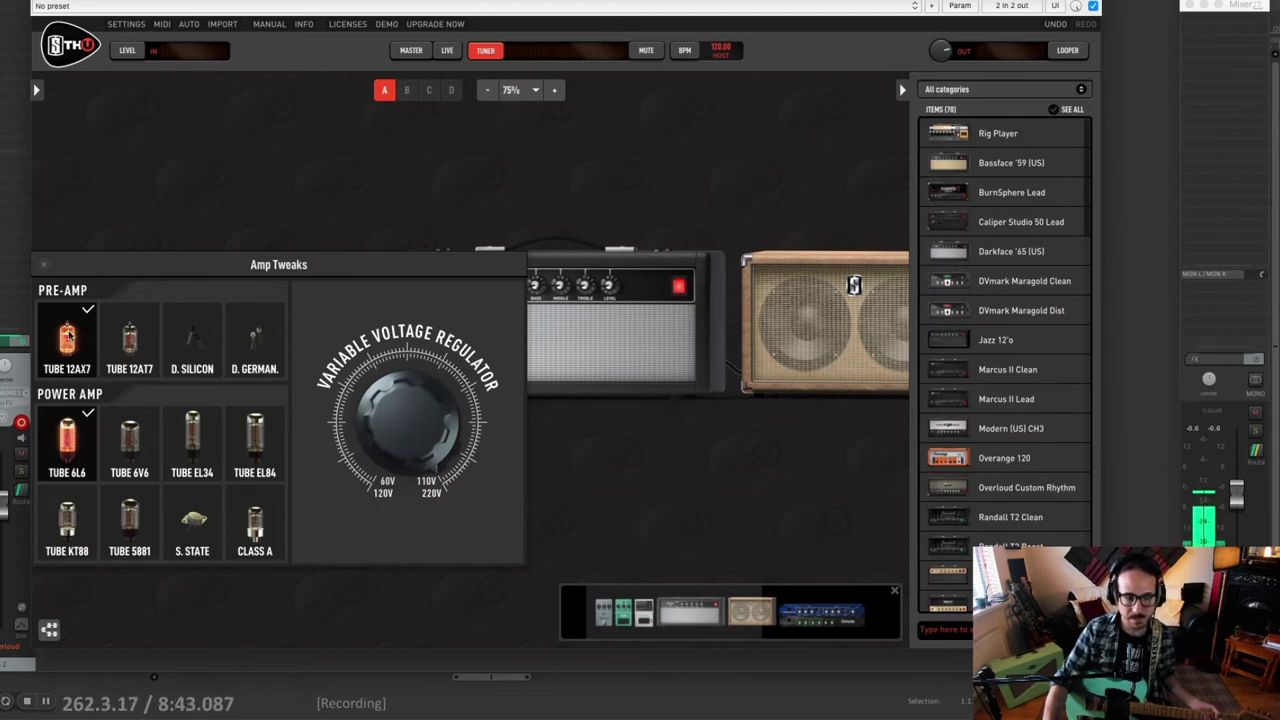
Step: Close Amp Tweaks to show the three pedals, Darkface 65 amp and cabinet again
click(45, 267)
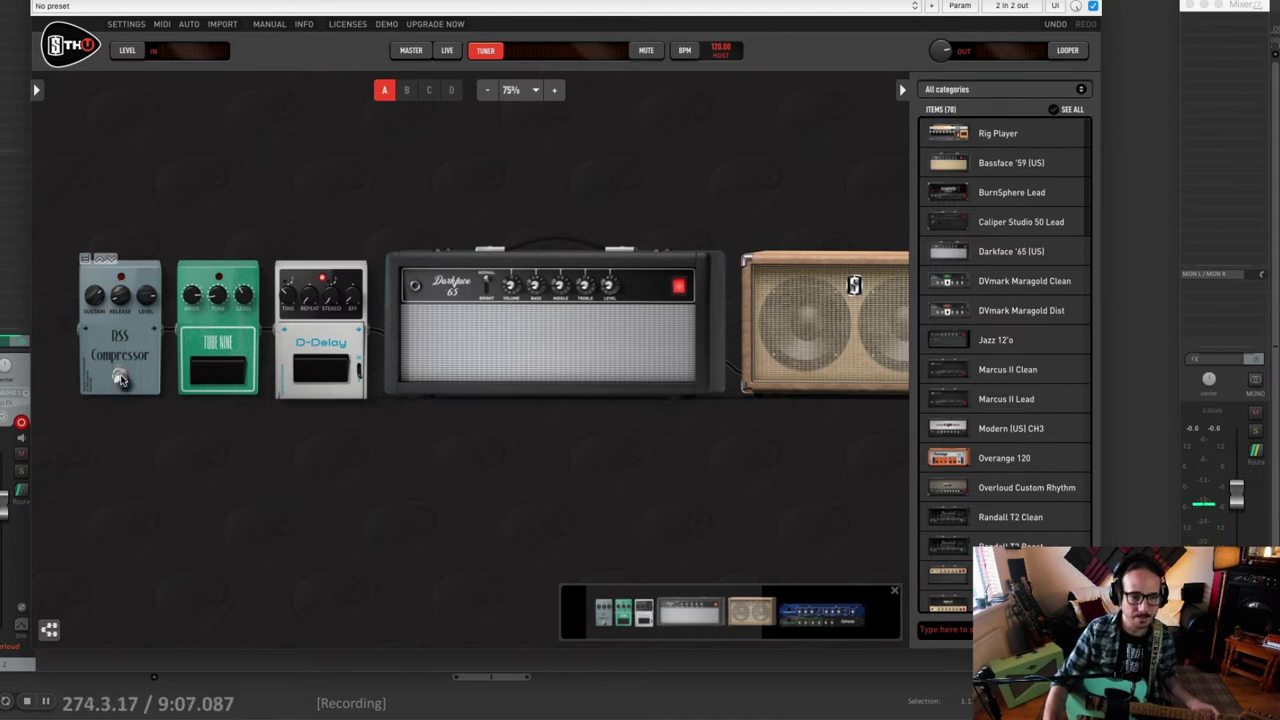
mouse_move(331, 366)
click(681, 288)
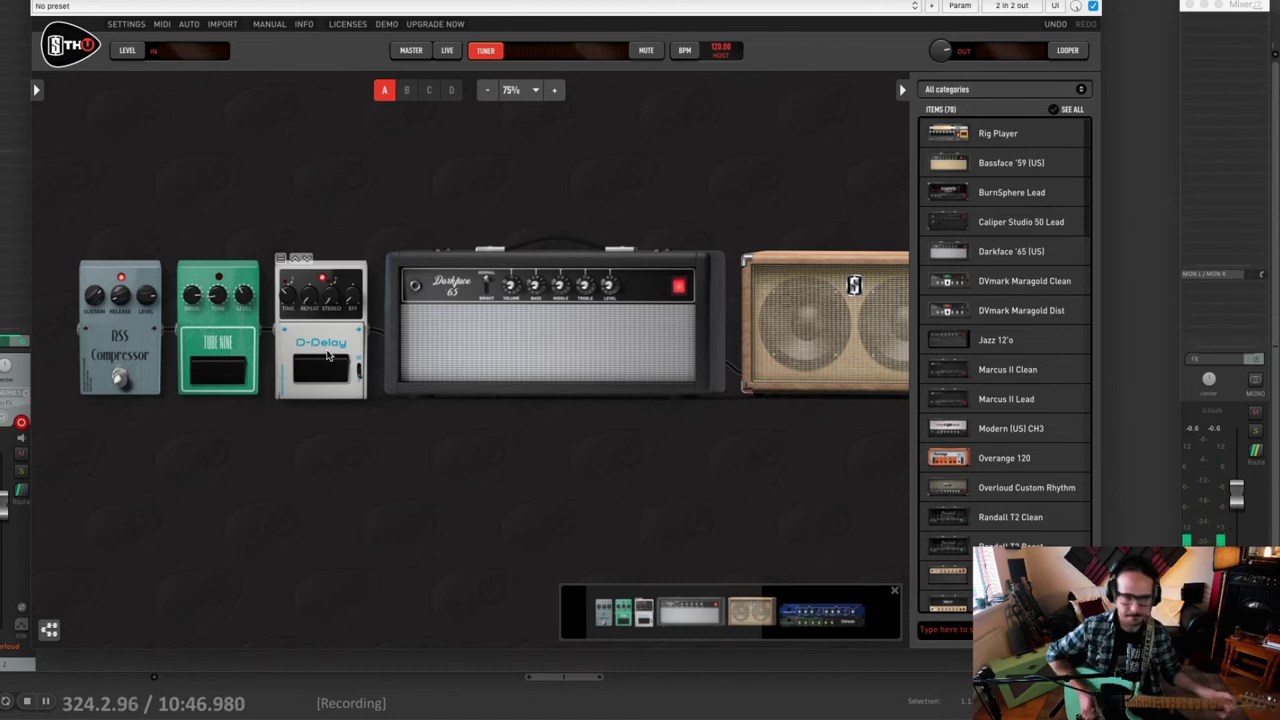
Step: Bring the EQ and reverb into view and set the Darkface amp's Bass to about 4.2-4.5
drag(694, 437, 406, 426)
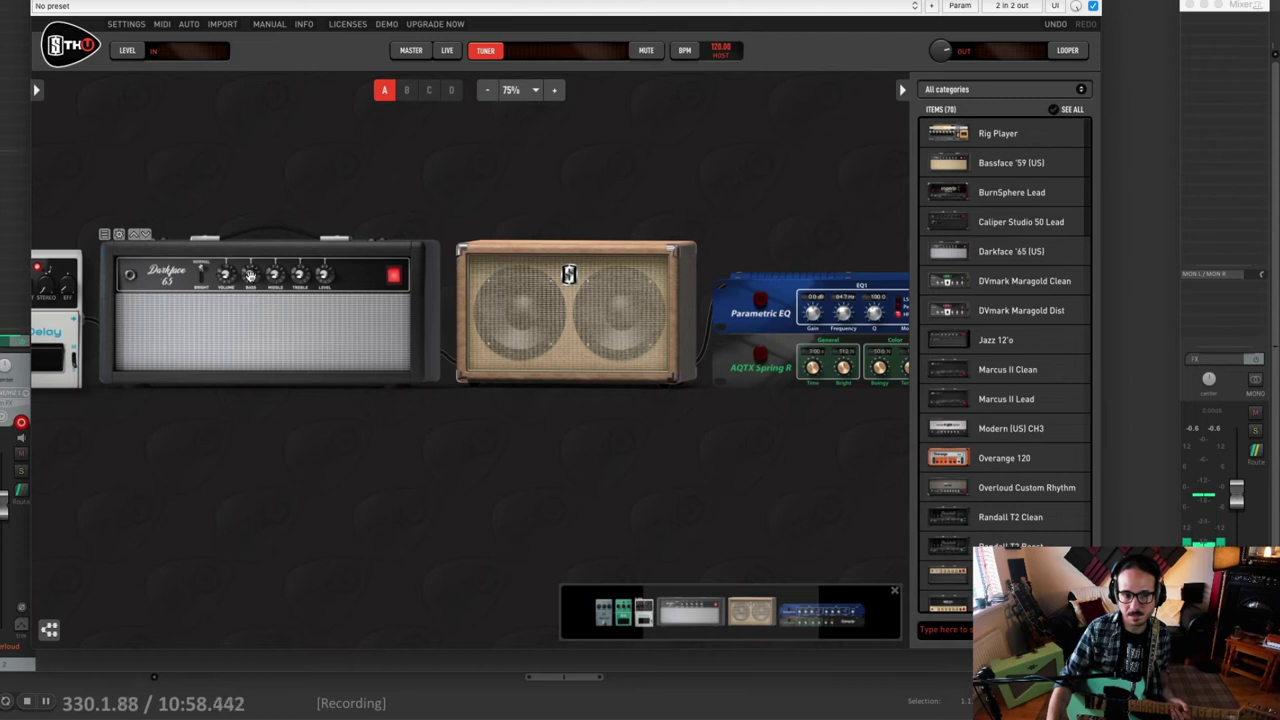
drag(250, 275, 250, 272)
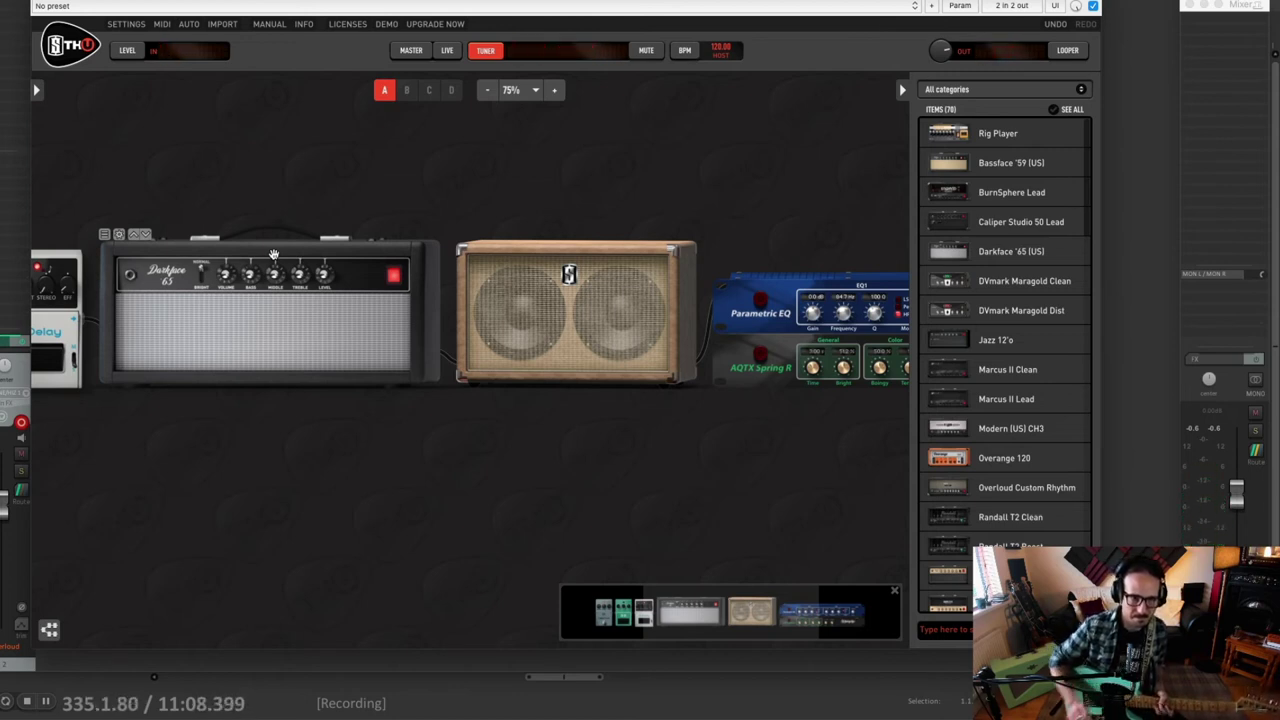
click(252, 276)
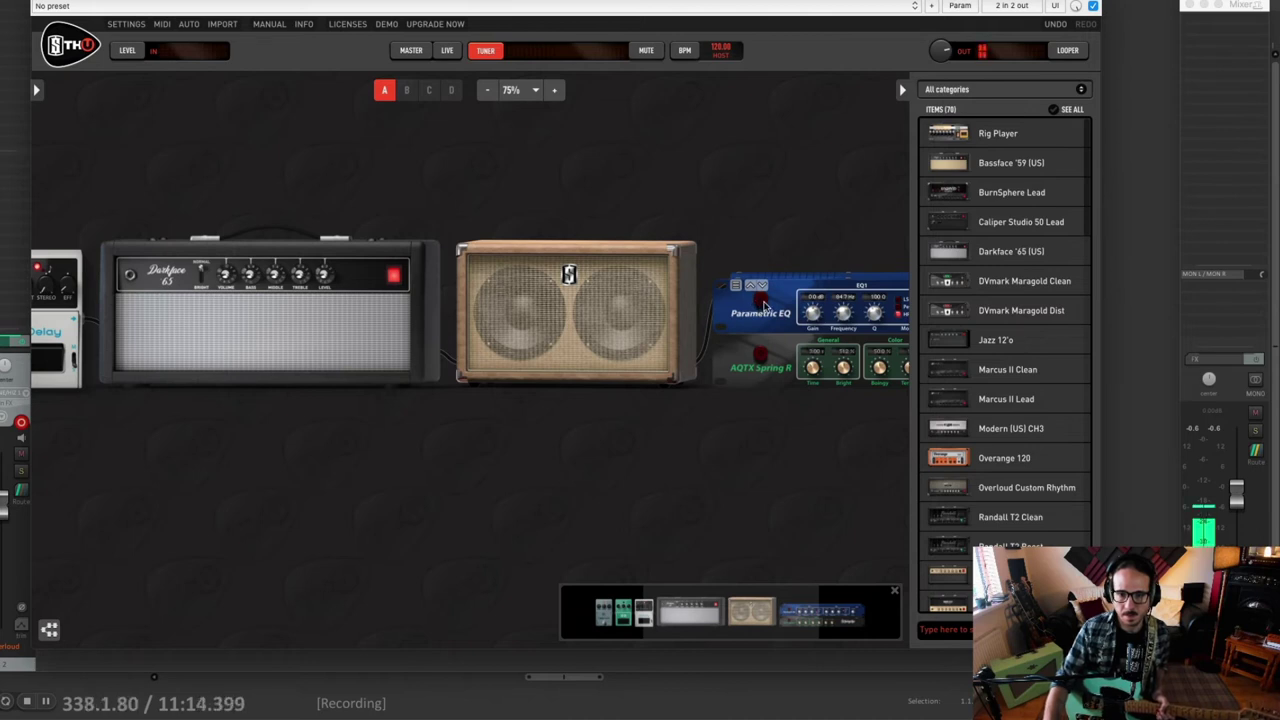
Step: Center the Parametric EQ and AQTX Spring reverb rack in the rig view
drag(600, 433, 426, 418)
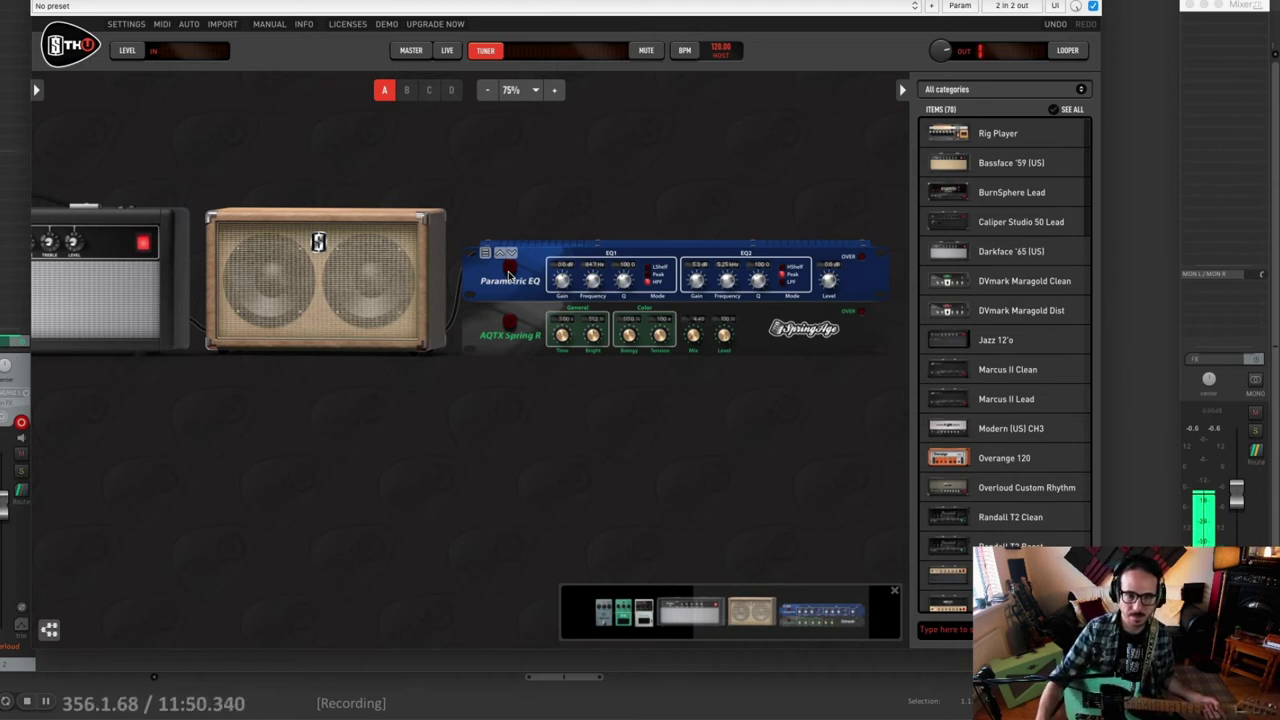
Step: Switch on the Parametric EQ that follows the 2x12 cabinet
click(511, 267)
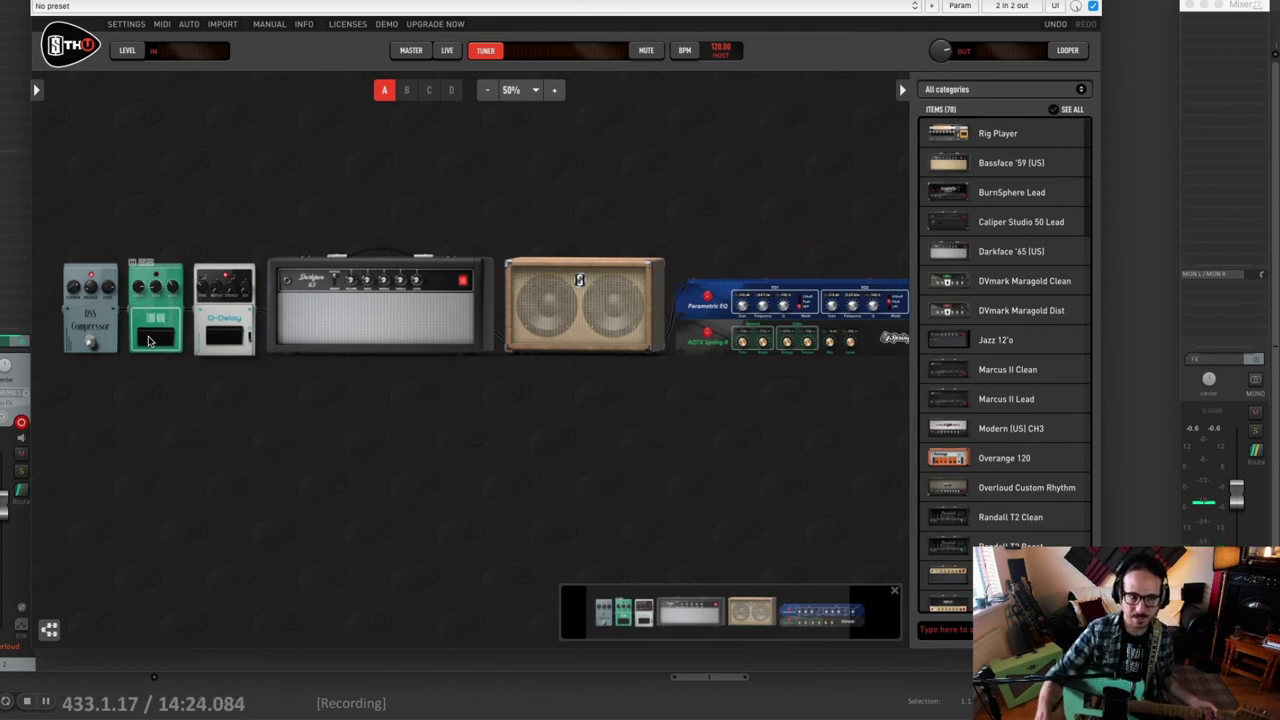
drag(543, 412, 423, 403)
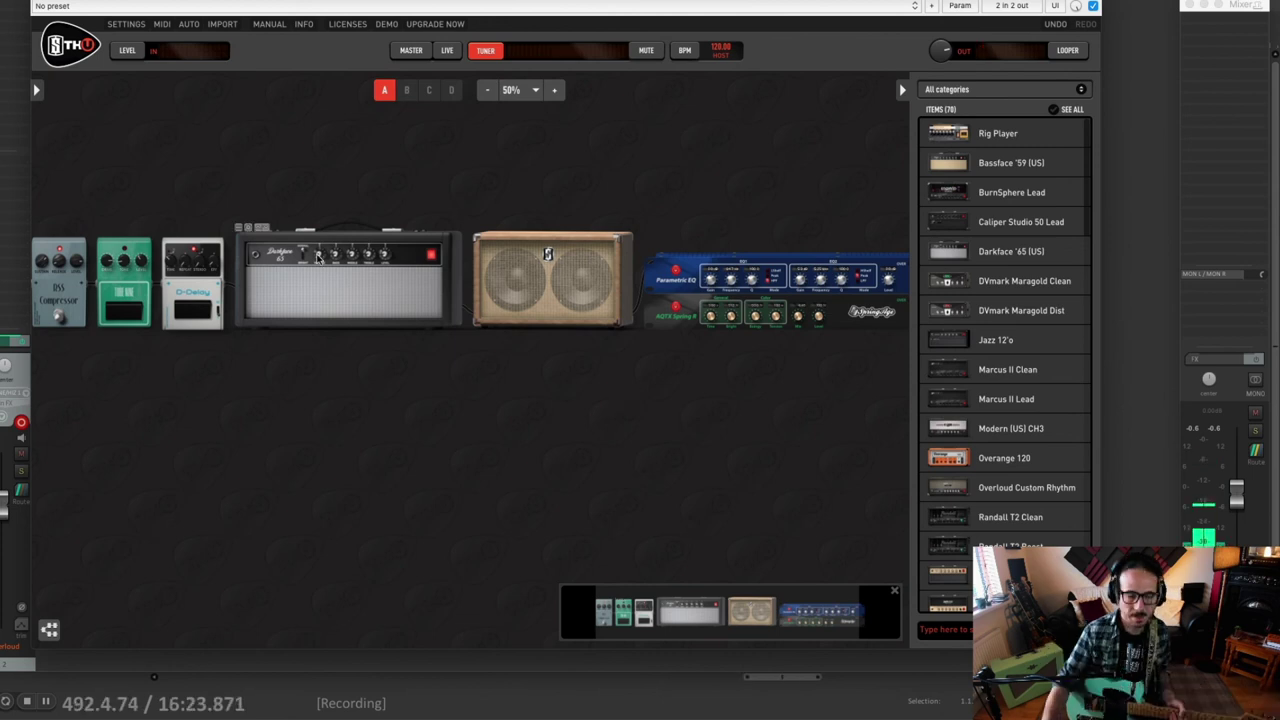
mouse_move(318, 256)
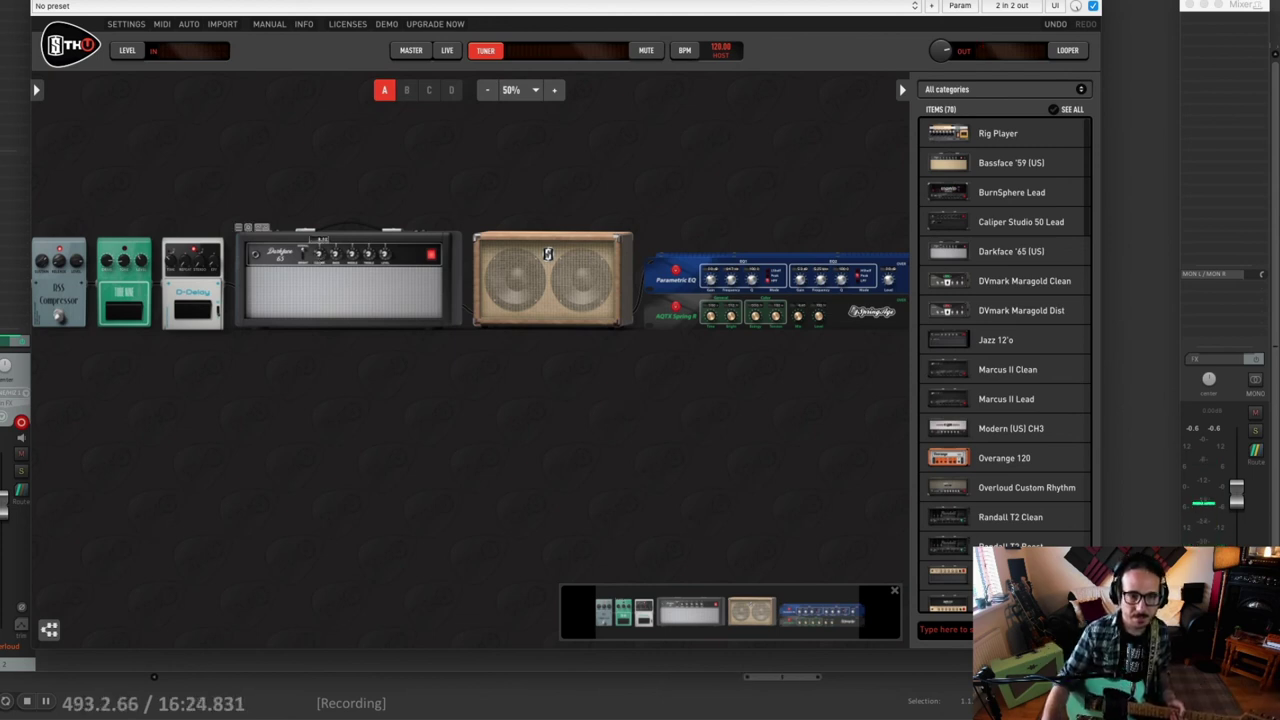